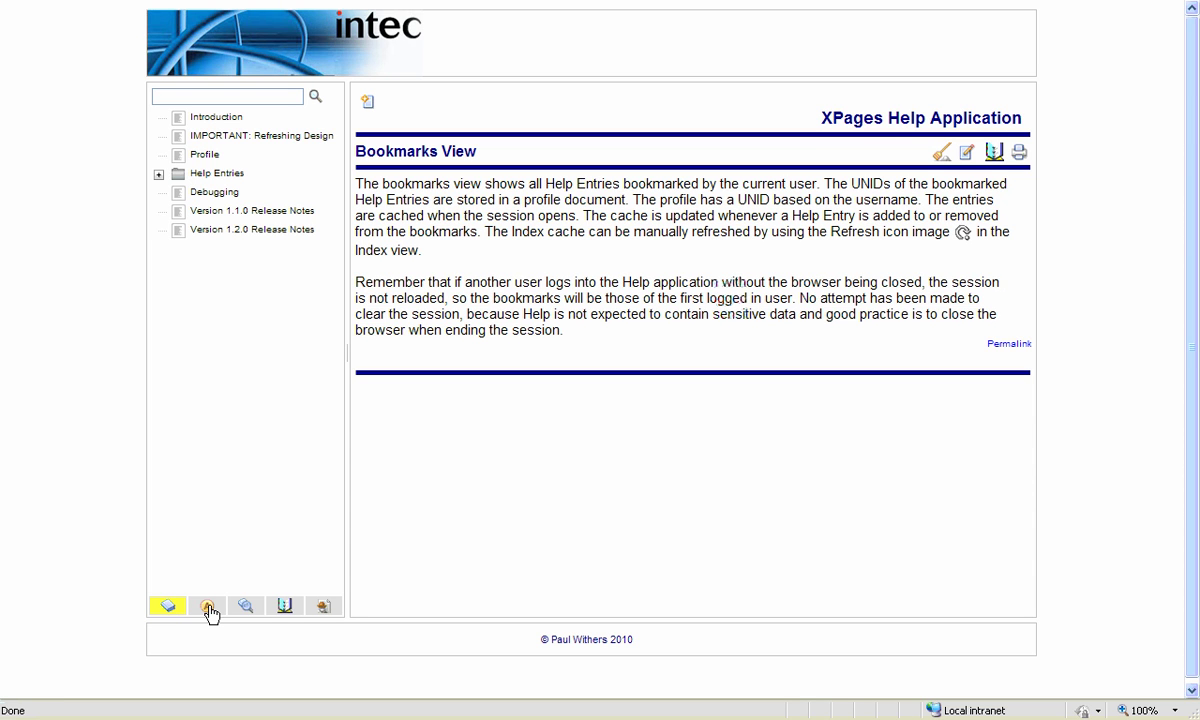
Cycle the navigator through Index and Search to Bookmarks, then cancel out of the Profile form.
click(208, 607)
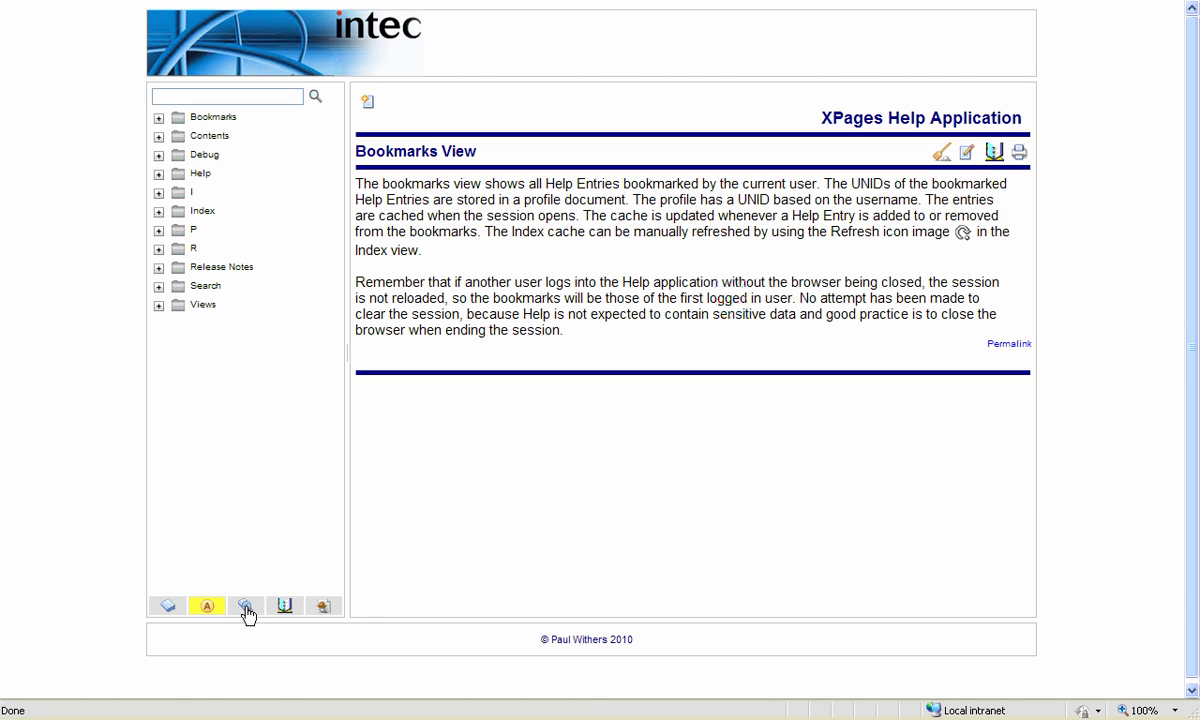
click(247, 612)
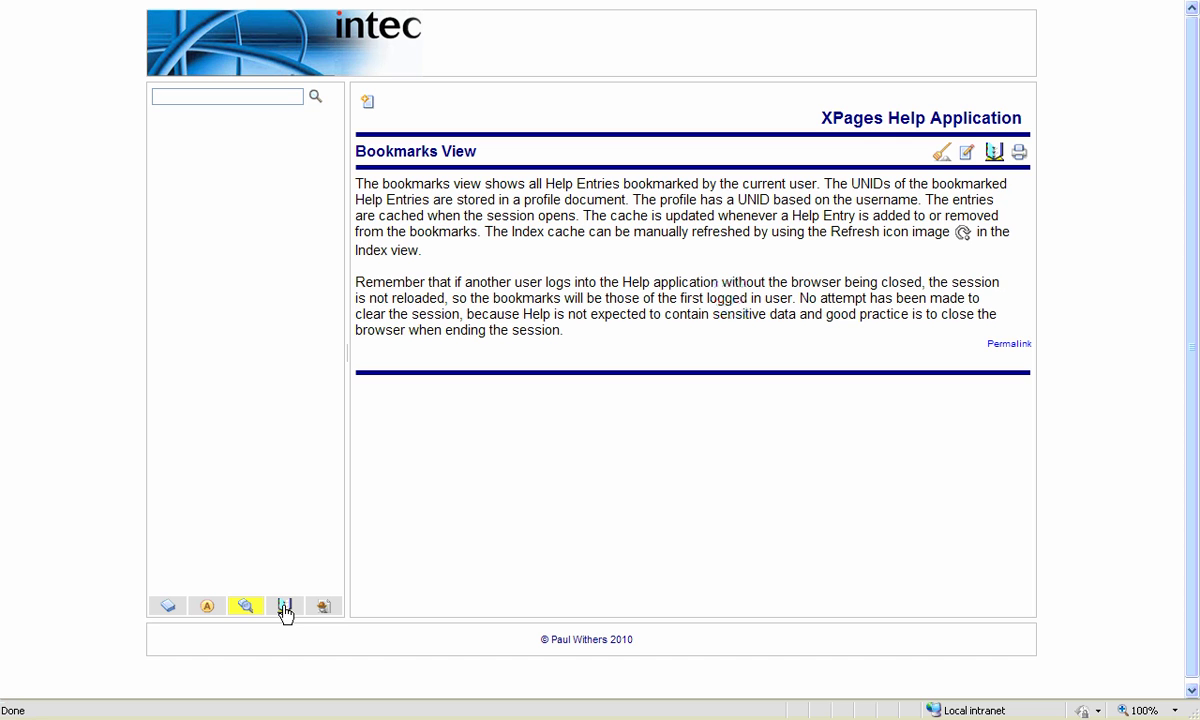
click(285, 608)
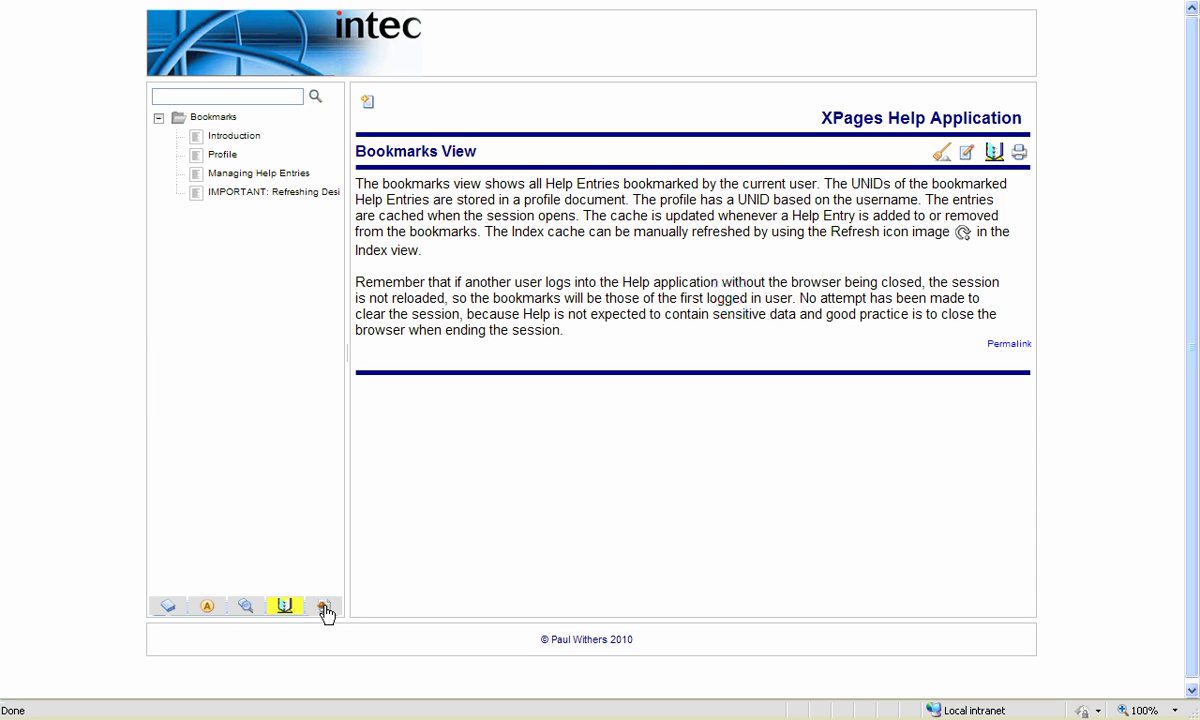
click(325, 607)
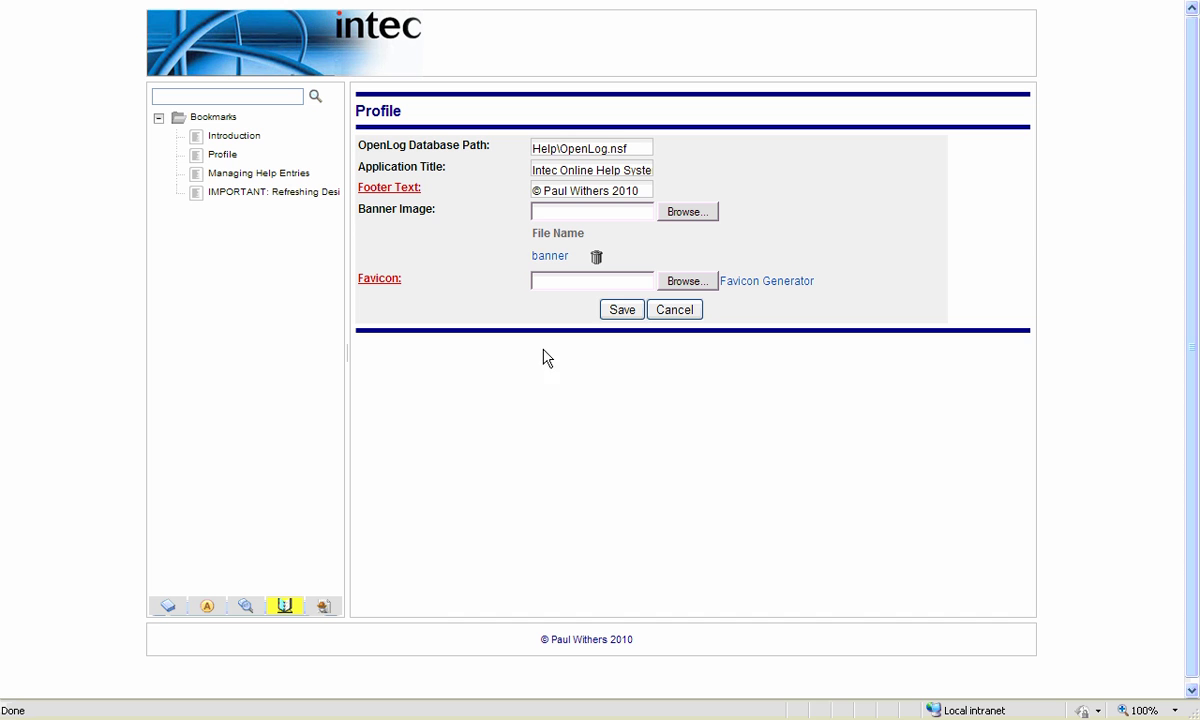
click(675, 310)
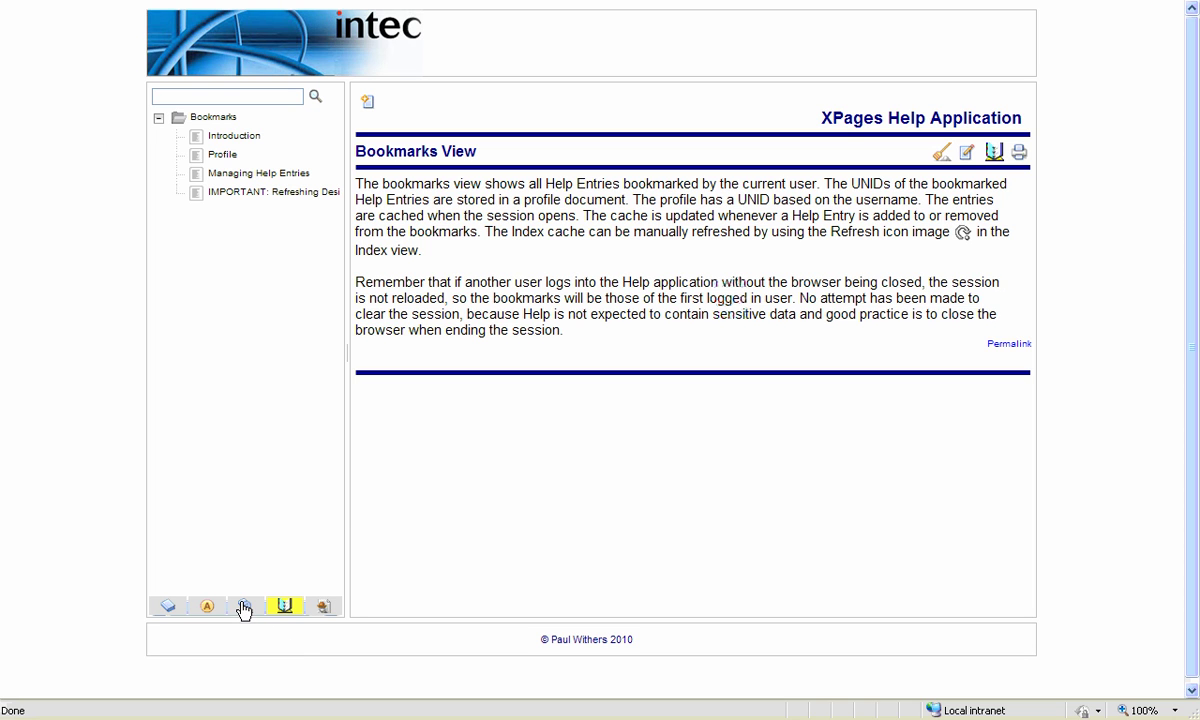
Search the help for 'PROFILE' and open the Profile, then Introduction, entries from the results.
click(224, 101)
text(PRO)
text(FILE)
key(Return)
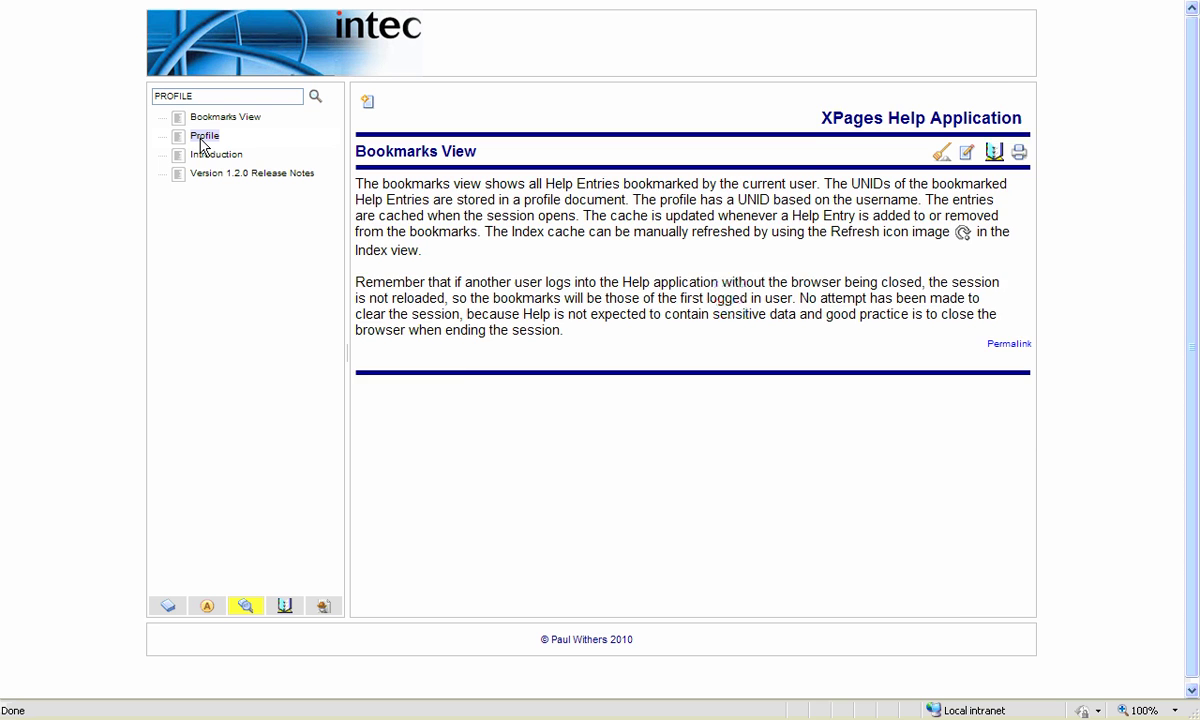
click(204, 136)
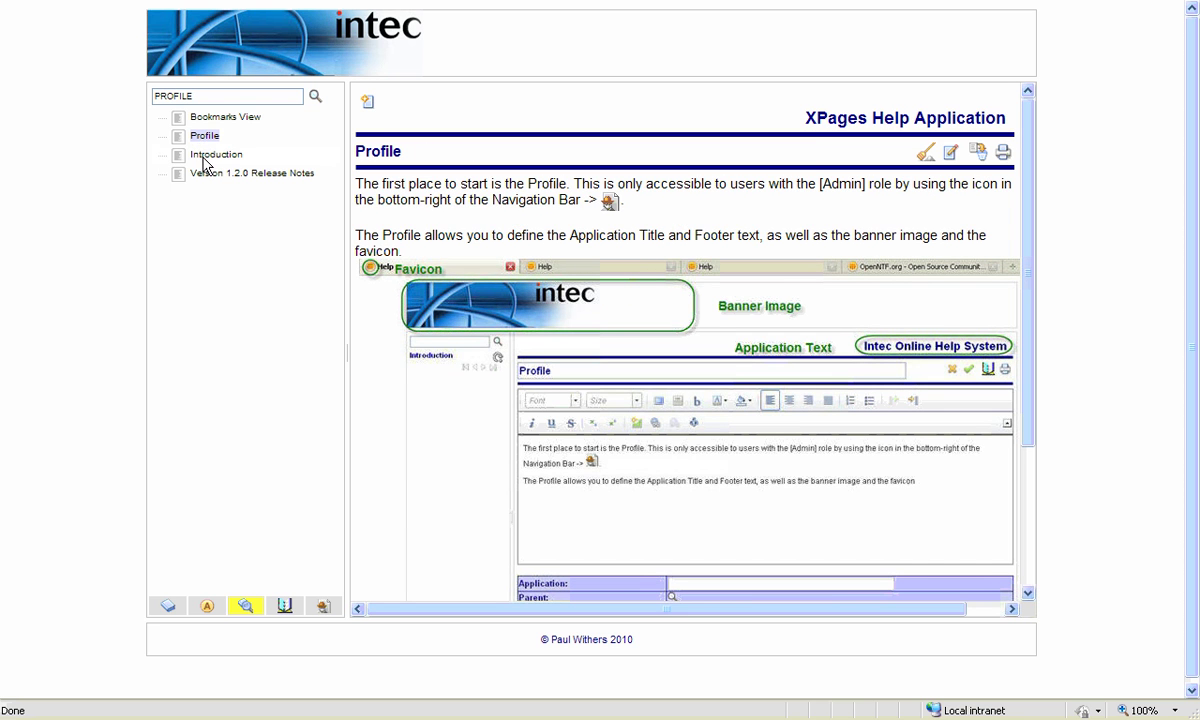
click(206, 160)
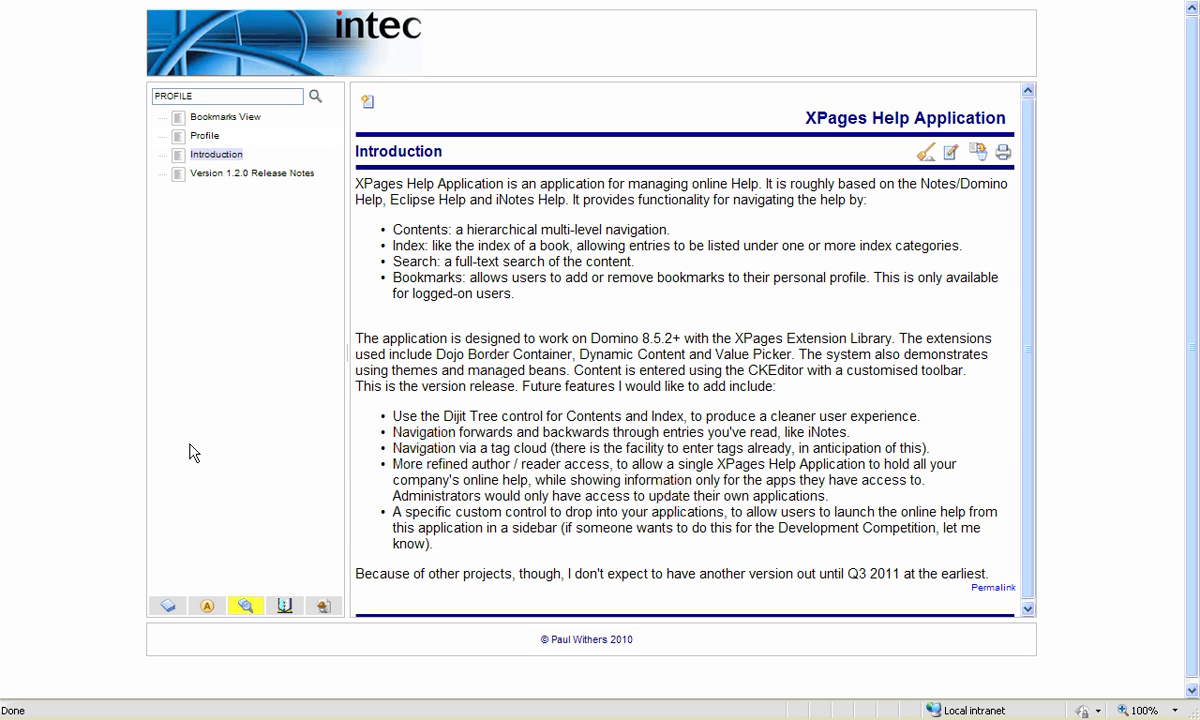
Expand the Help Entries and Help Views sections in the Contents tree.
click(167, 607)
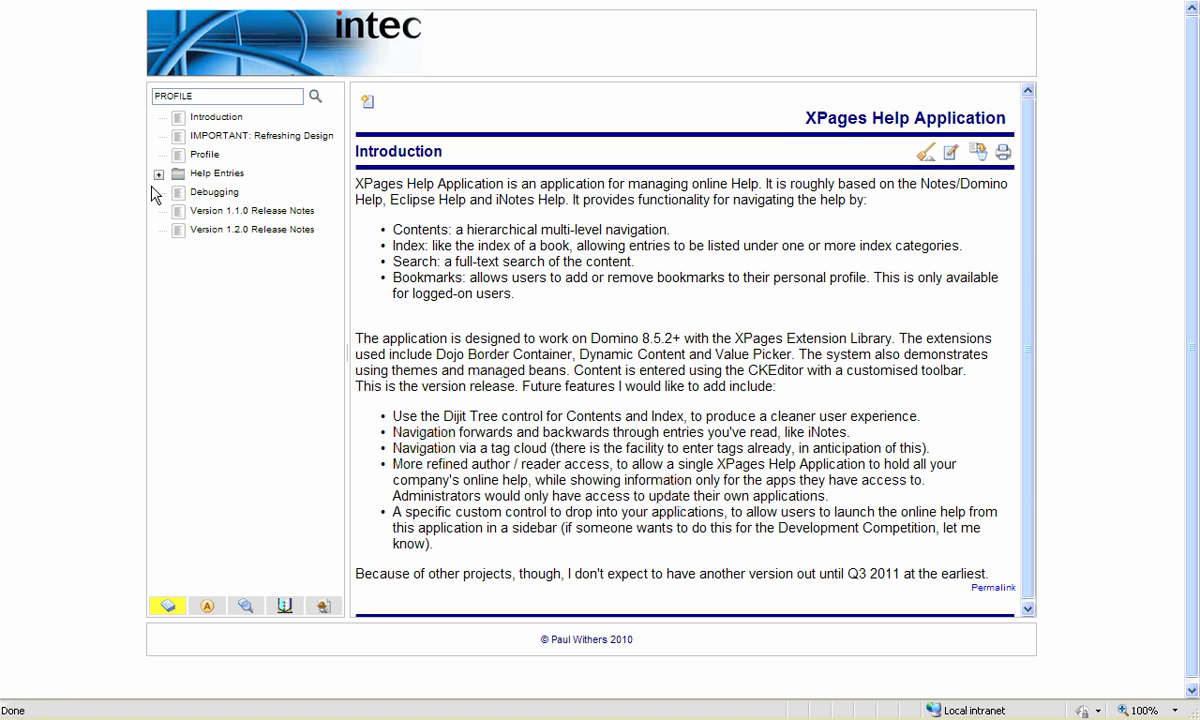
click(158, 175)
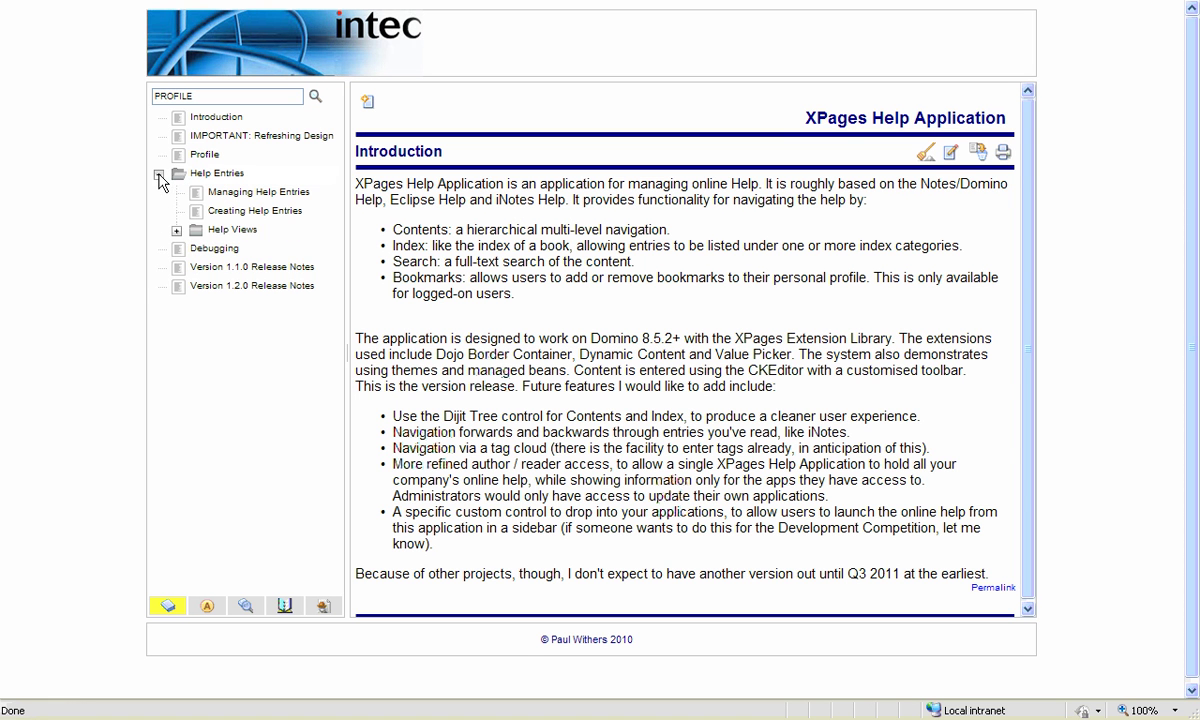
click(176, 231)
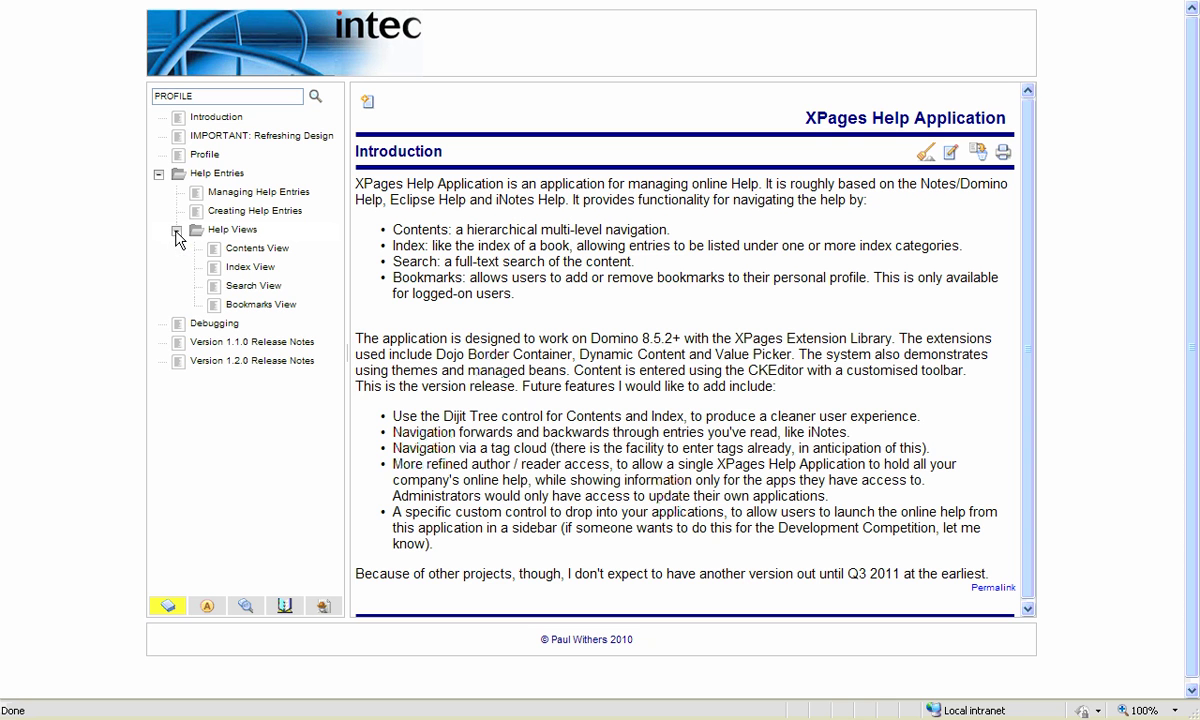
Expand the Index and Search categories in the index navigator, ending on the index view.
click(208, 607)
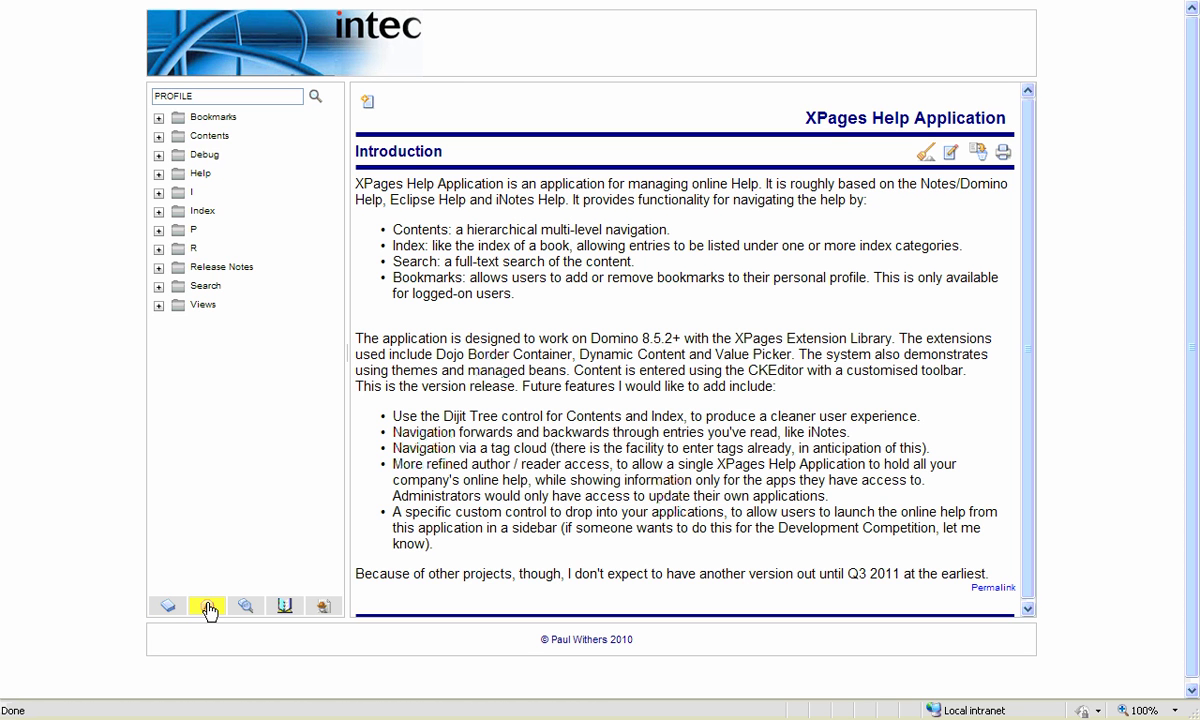
click(158, 213)
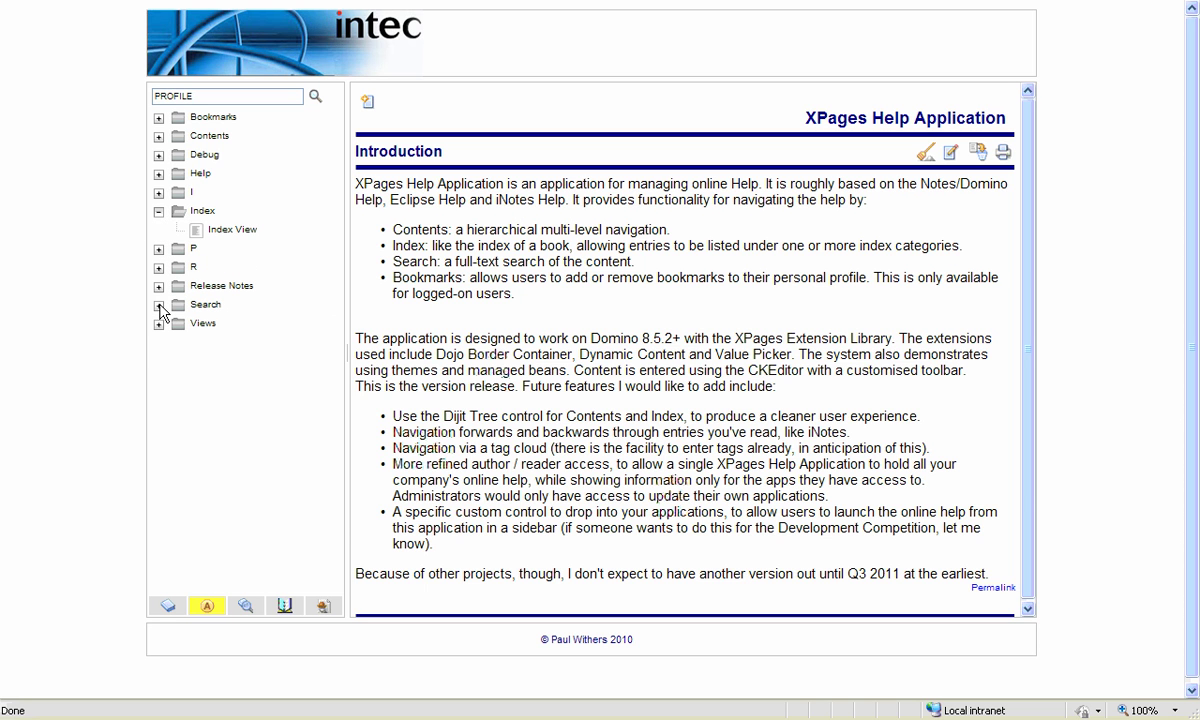
click(159, 305)
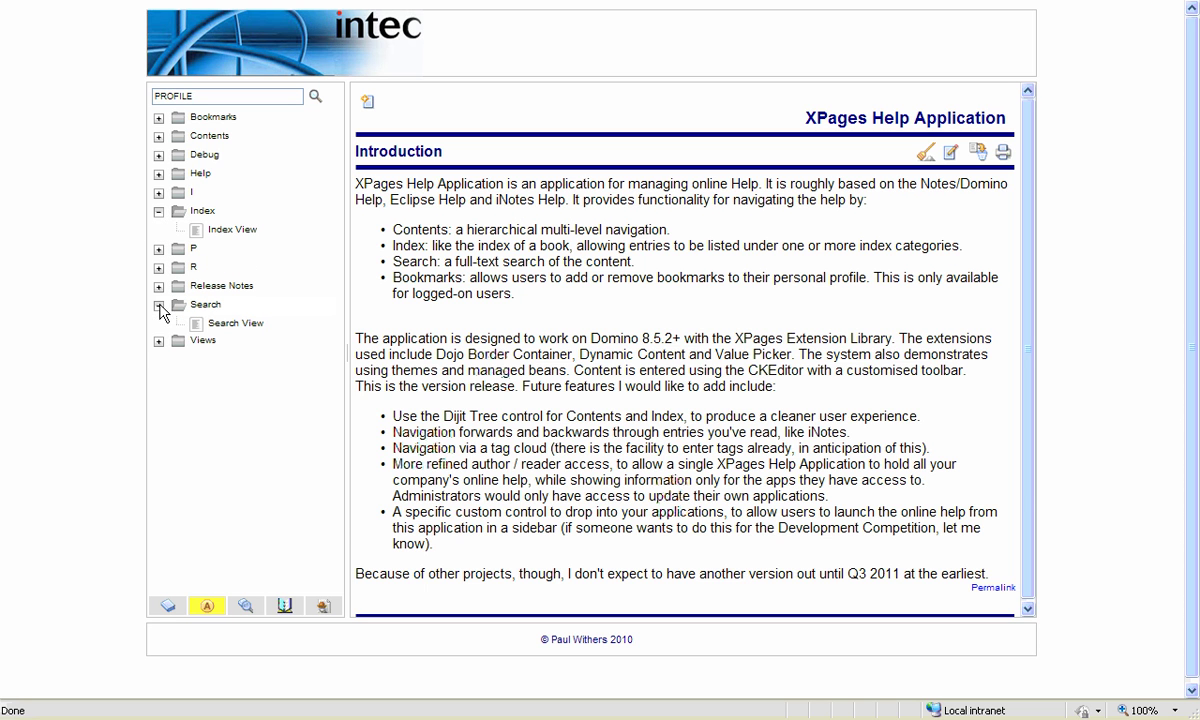
click(166, 607)
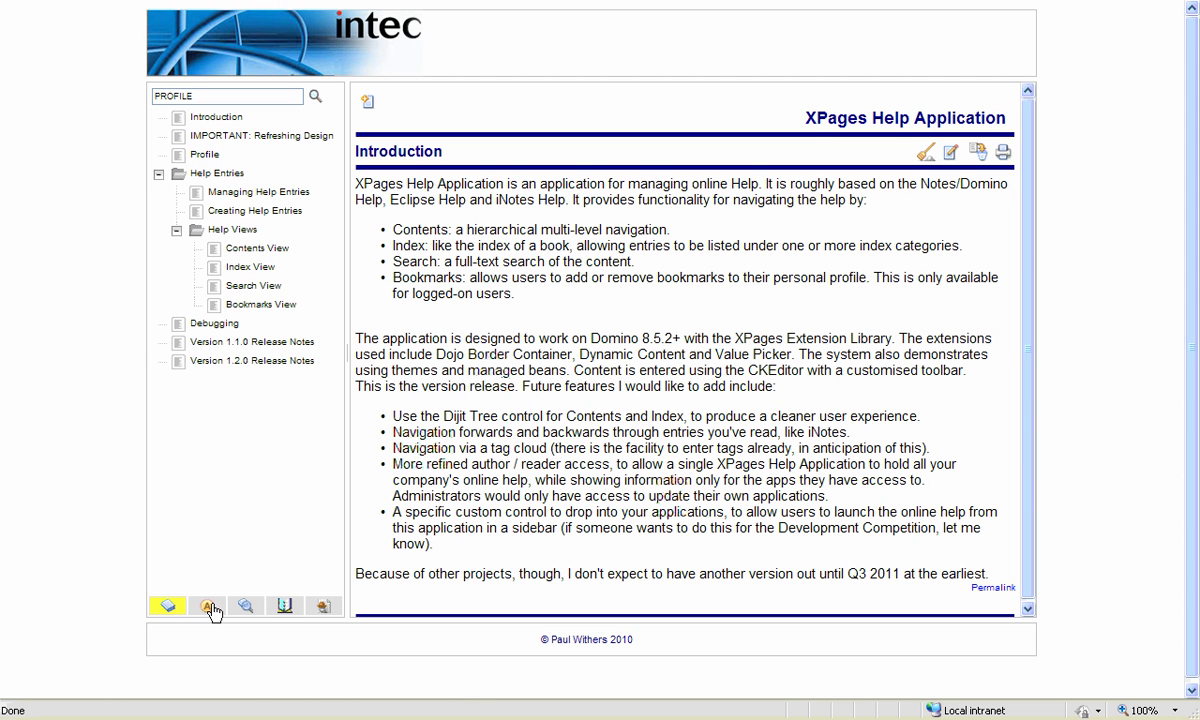
click(209, 607)
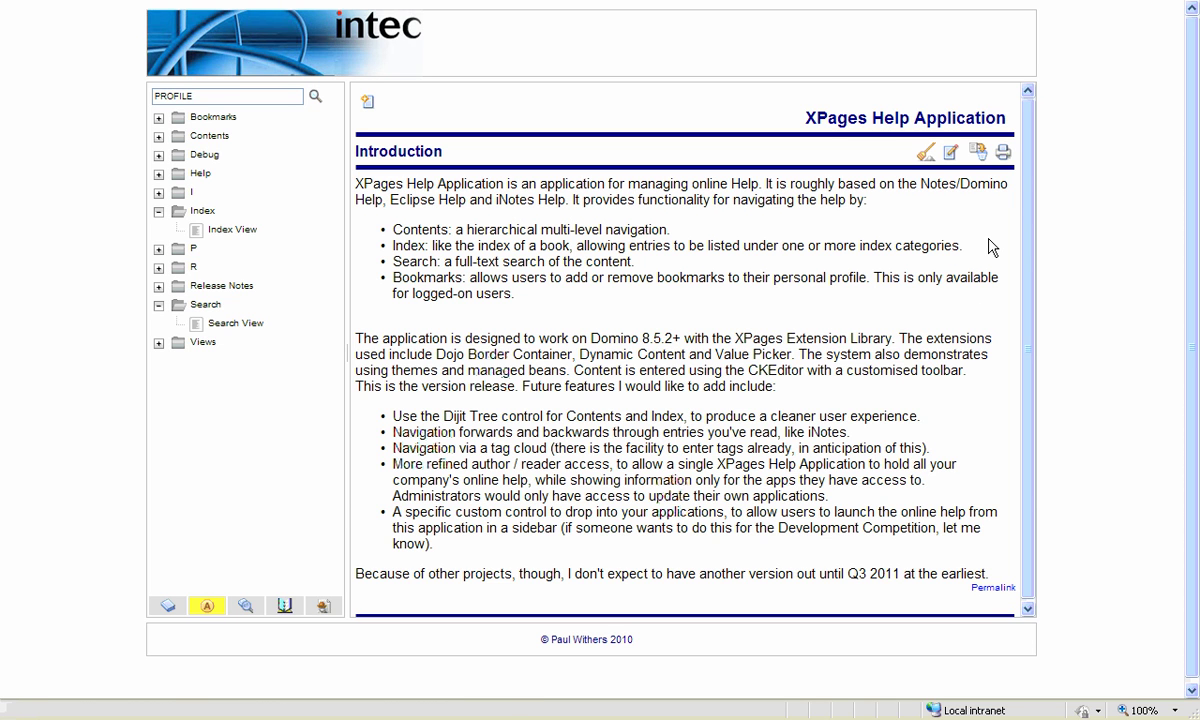
click(979, 155)
click(979, 155)
click(1003, 157)
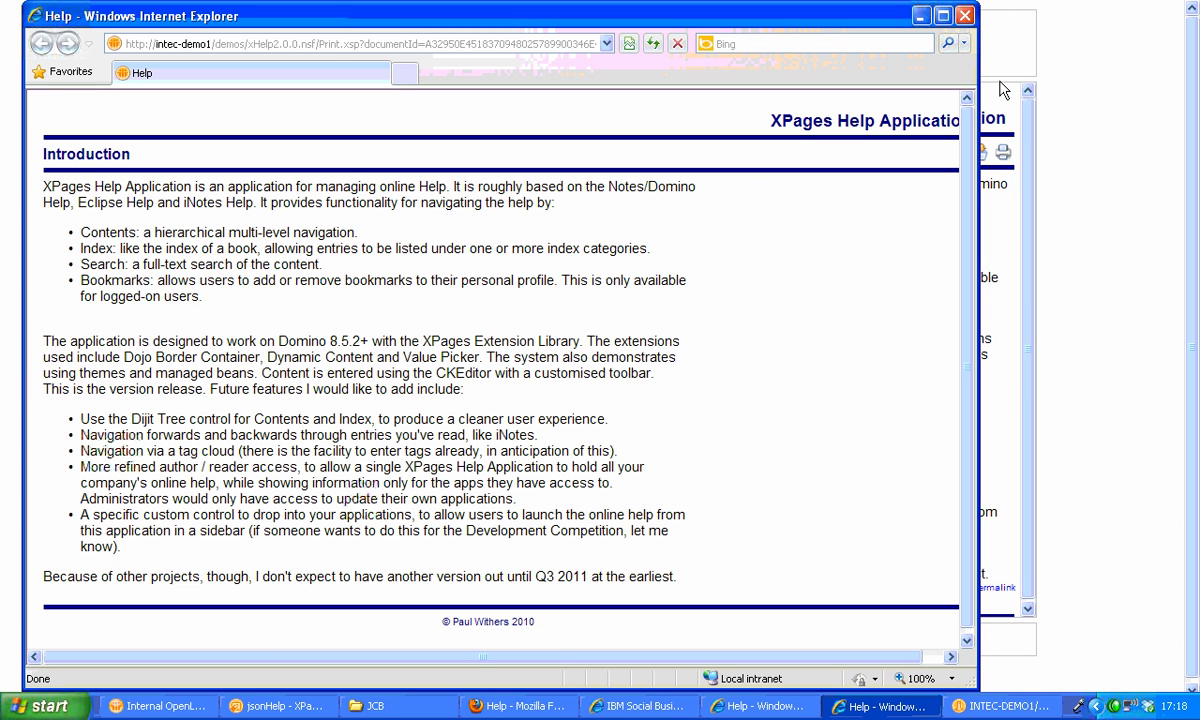
click(963, 17)
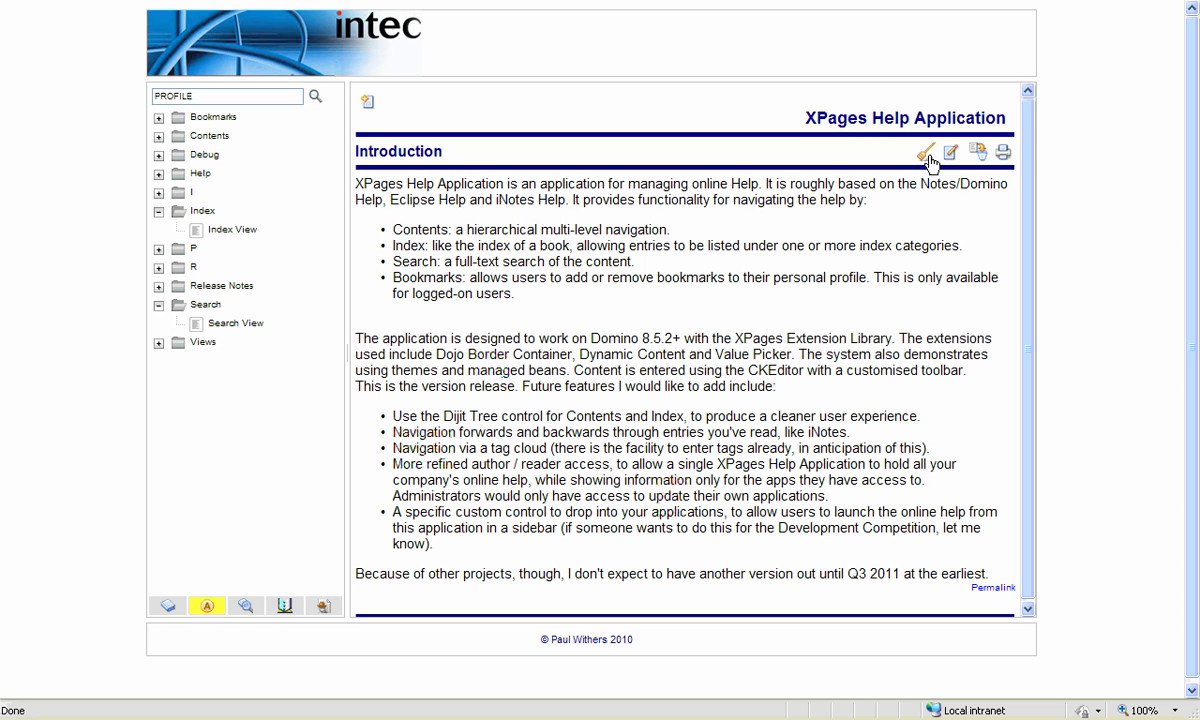
Title the new entry 'Version 2.0.0 Release Notes' and paste the release-note text into its body.
click(368, 110)
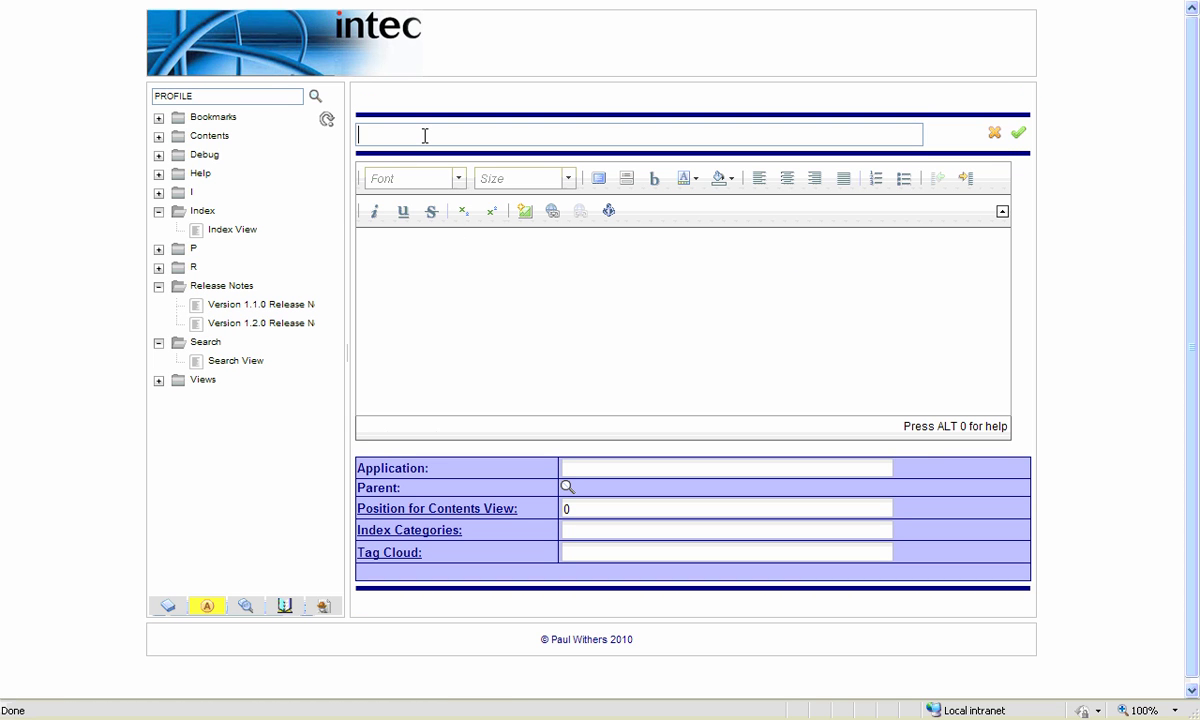
text(Version 2)
text(.0.0 Release)
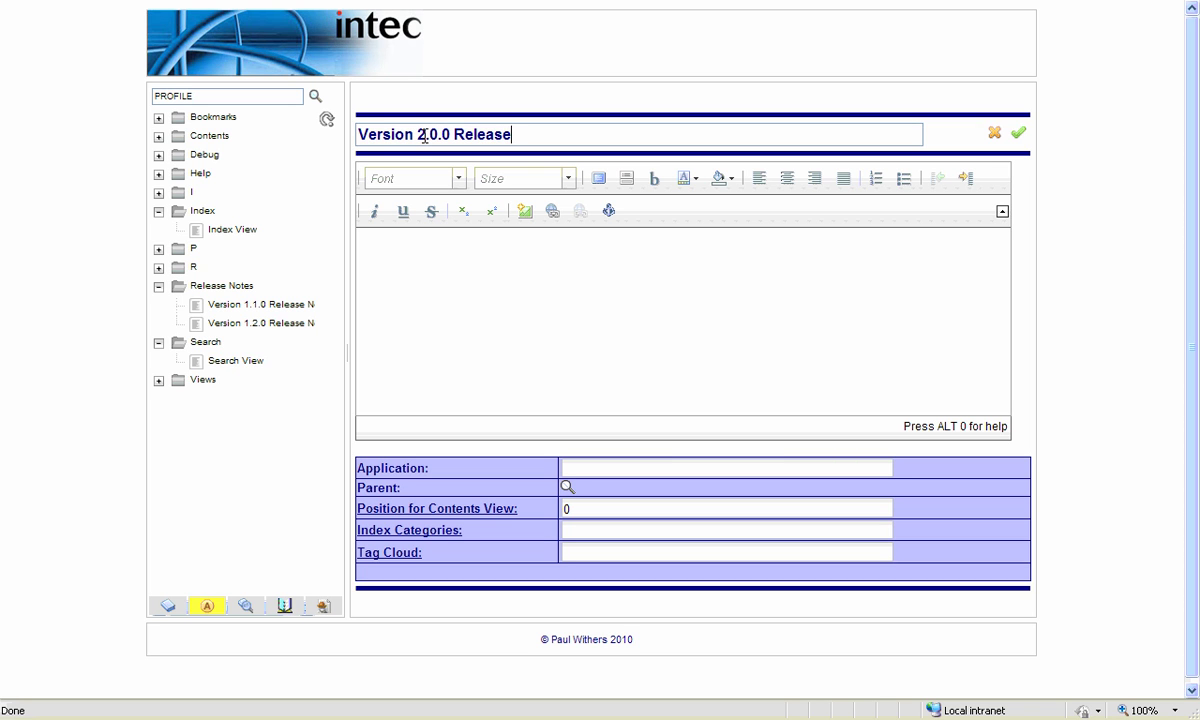
text( Notes)
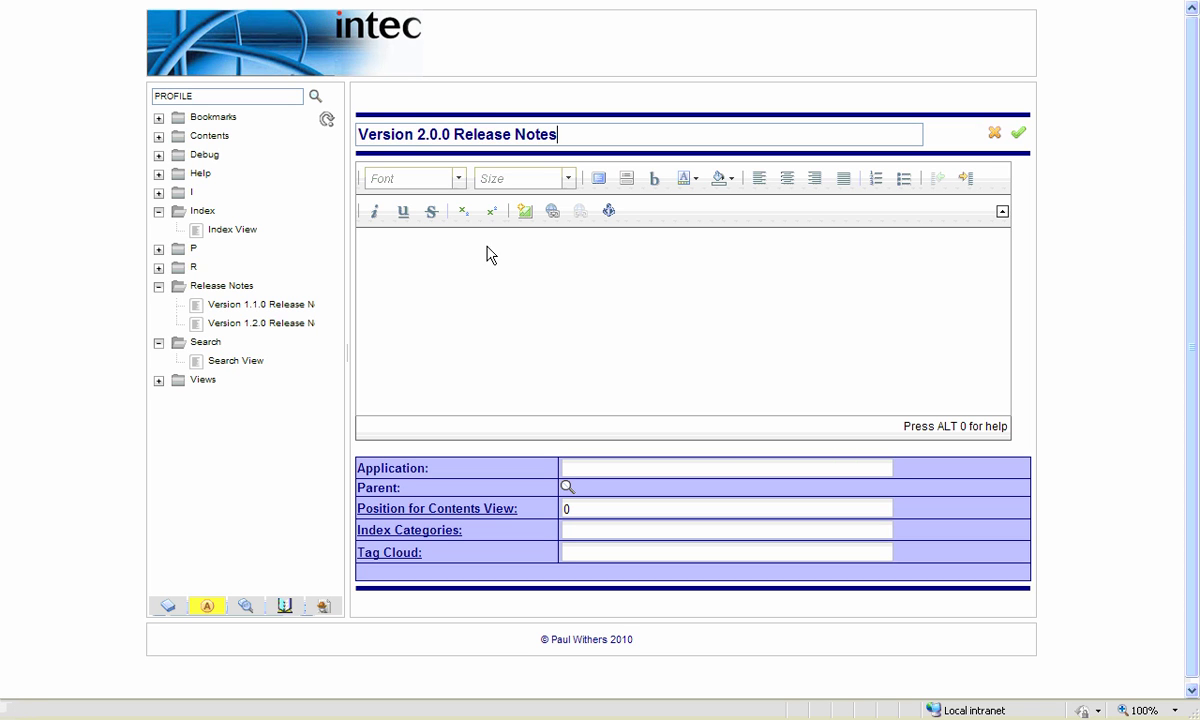
click(487, 261)
text(Version 2.0.0 fixes a minor bug with the Contents view in 1.2.0. One of the Java methods was renamed using the inbuilt Eclipse Refactor method. Unfortunately although this renames all Java references, it does not rename all references in Server-Side JavaScript. The main enhancement with Version 2.0.0 is the change to use the dijit.Tree widget for navigation. This was something I wanted to include in the initial release, but did not have the knowledge or the time to investigate. The inclusion provides a much better user experience for navigating through the application.)
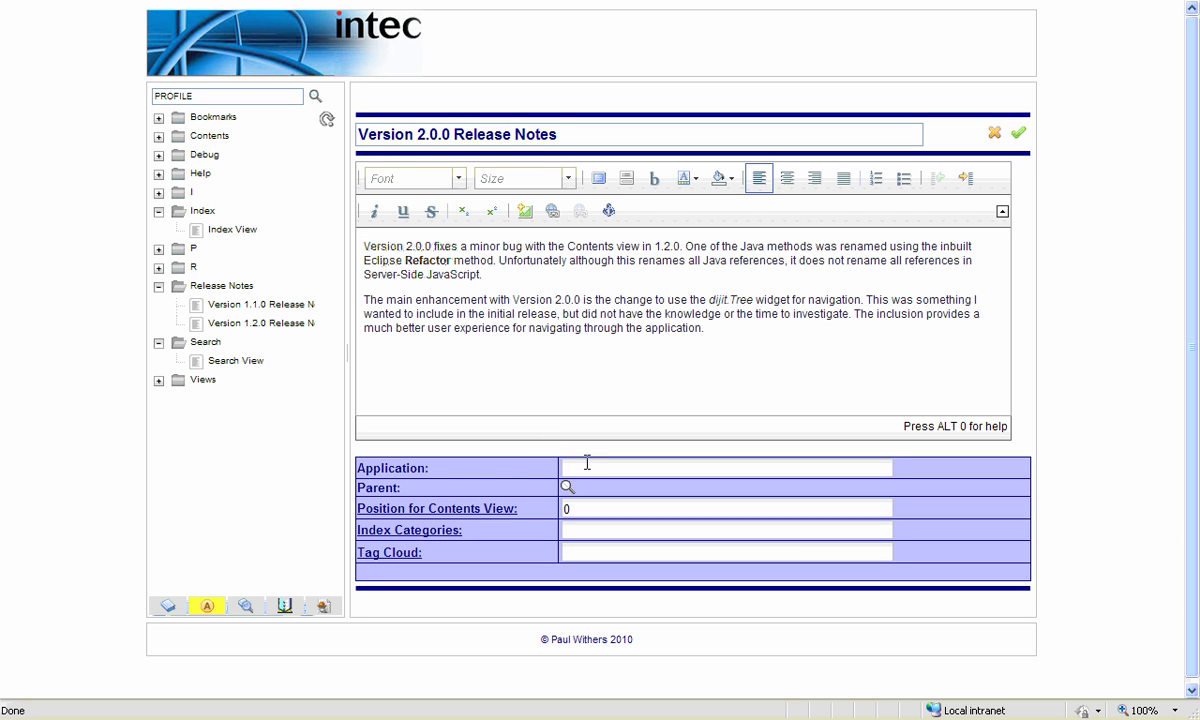
Set Application to 'XPages Help Application', contents position 8, index category 'Release', then save.
click(588, 465)
text(XPages H)
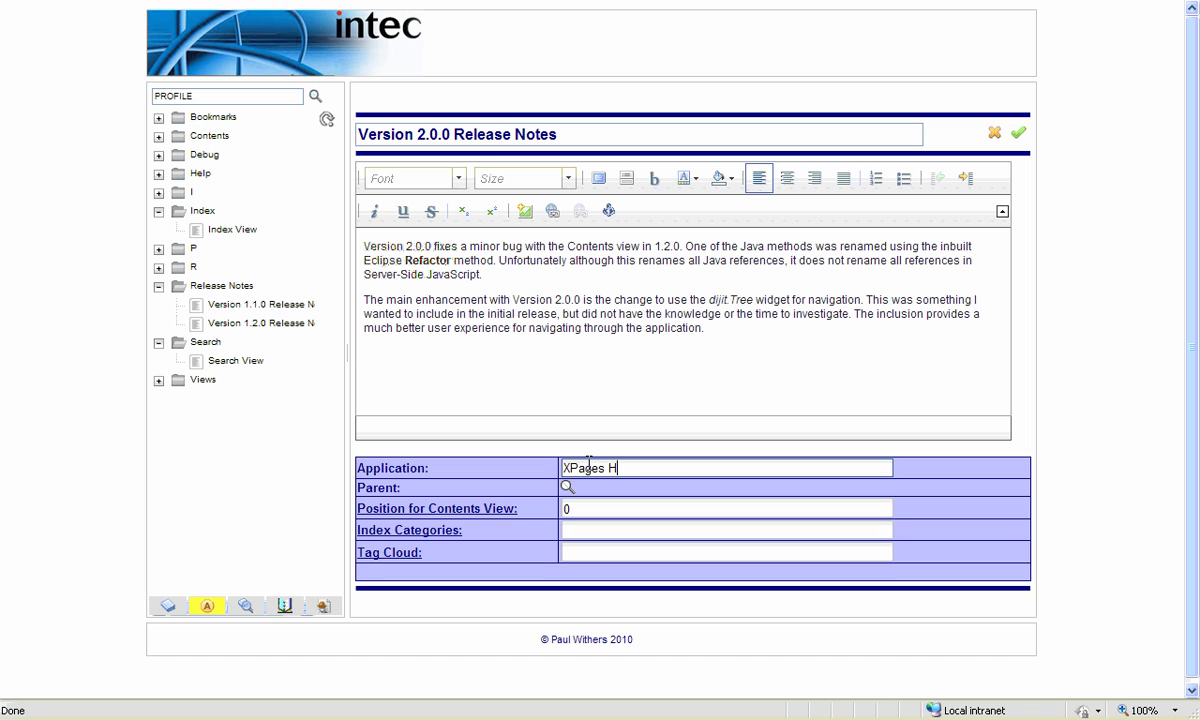
text(elp Applicatio)
text(n)
click(567, 488)
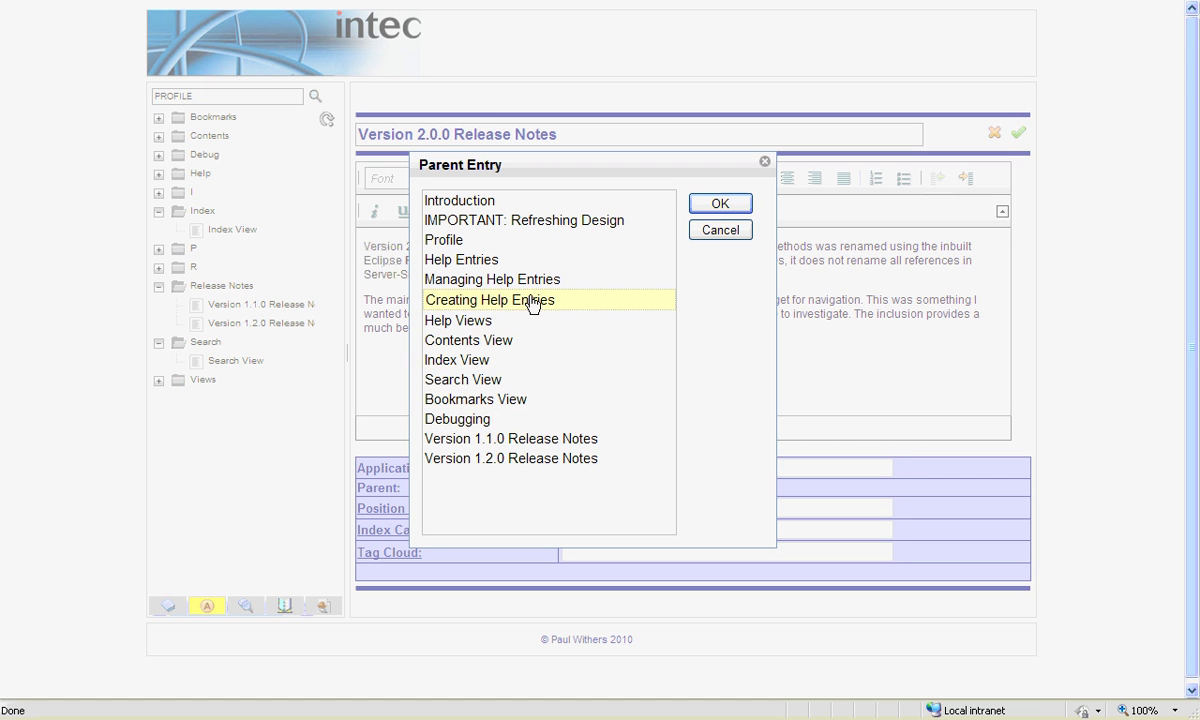
click(716, 232)
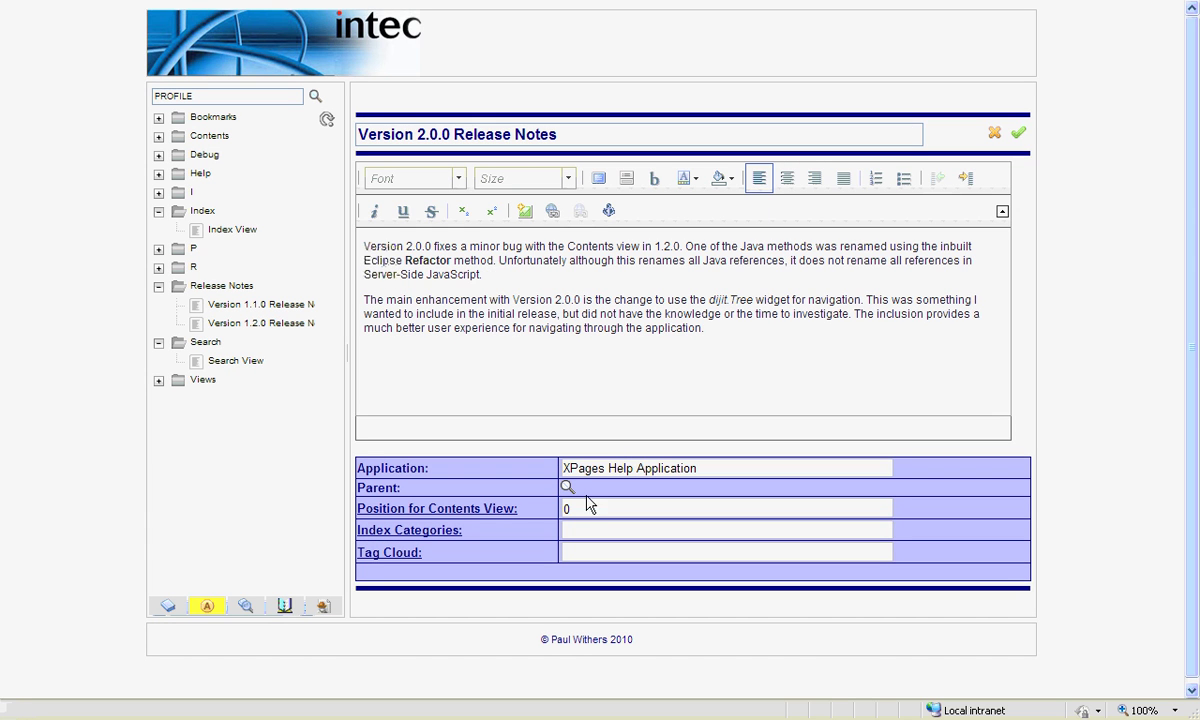
click(586, 507)
key(BackSpace)
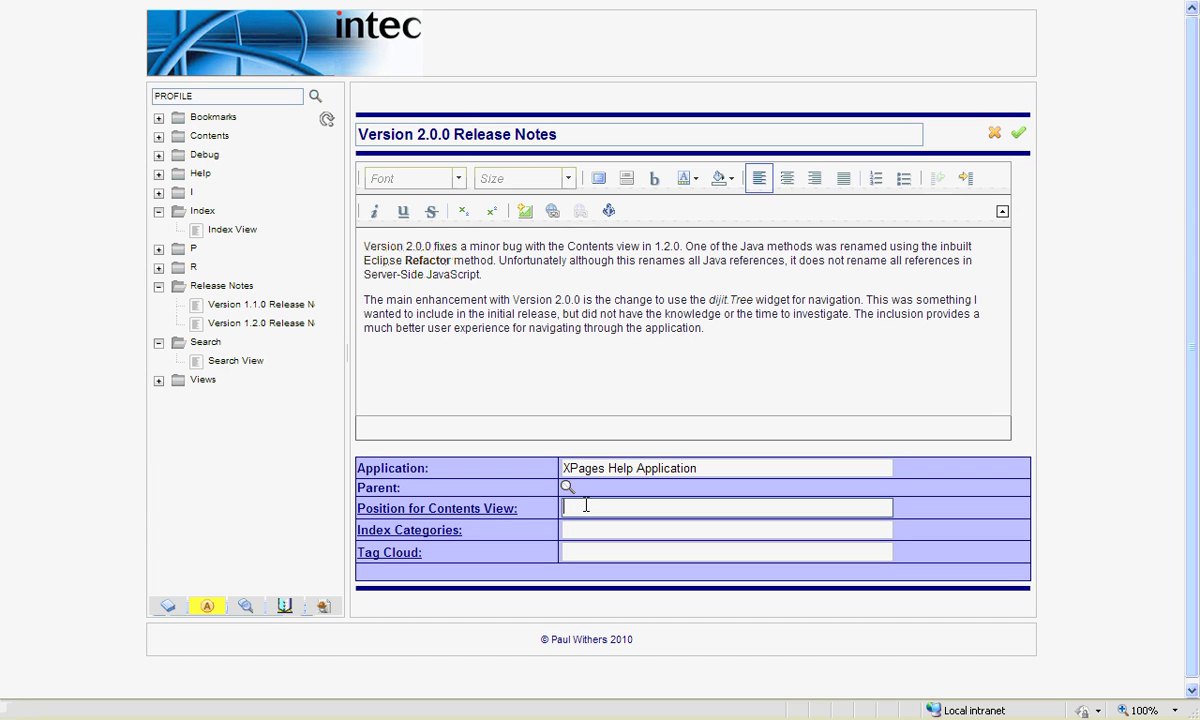
text(8)
click(568, 530)
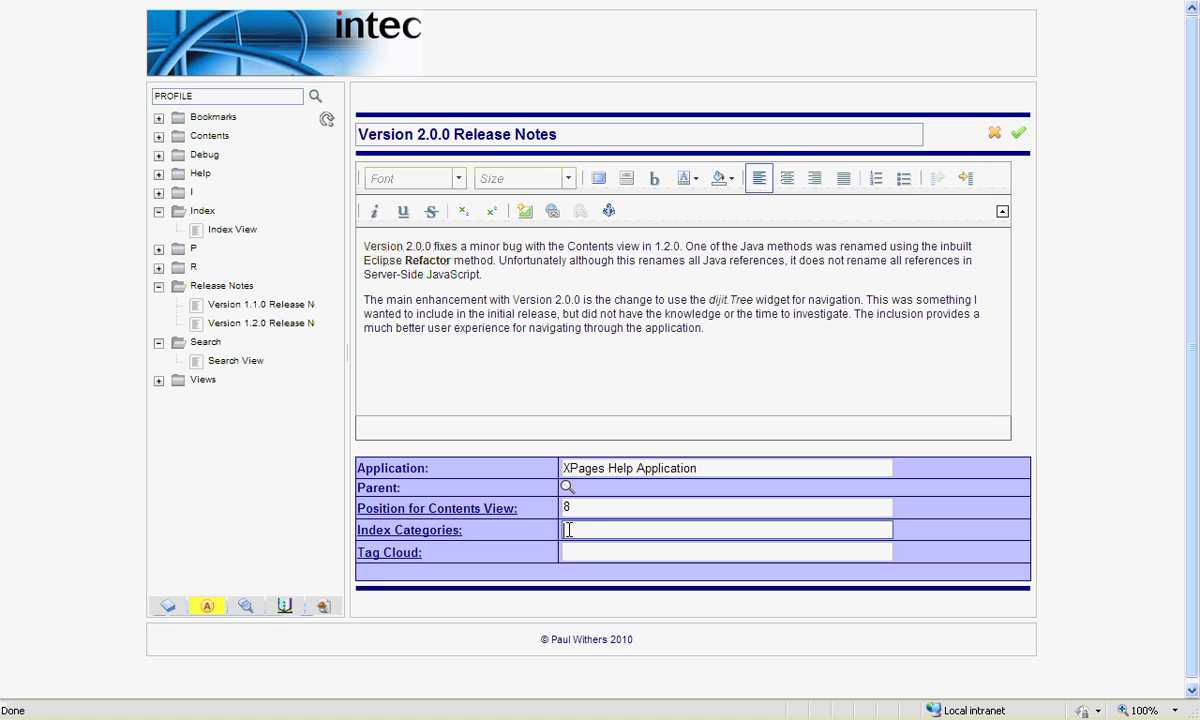
text(Rele)
text(ase)
click(1019, 135)
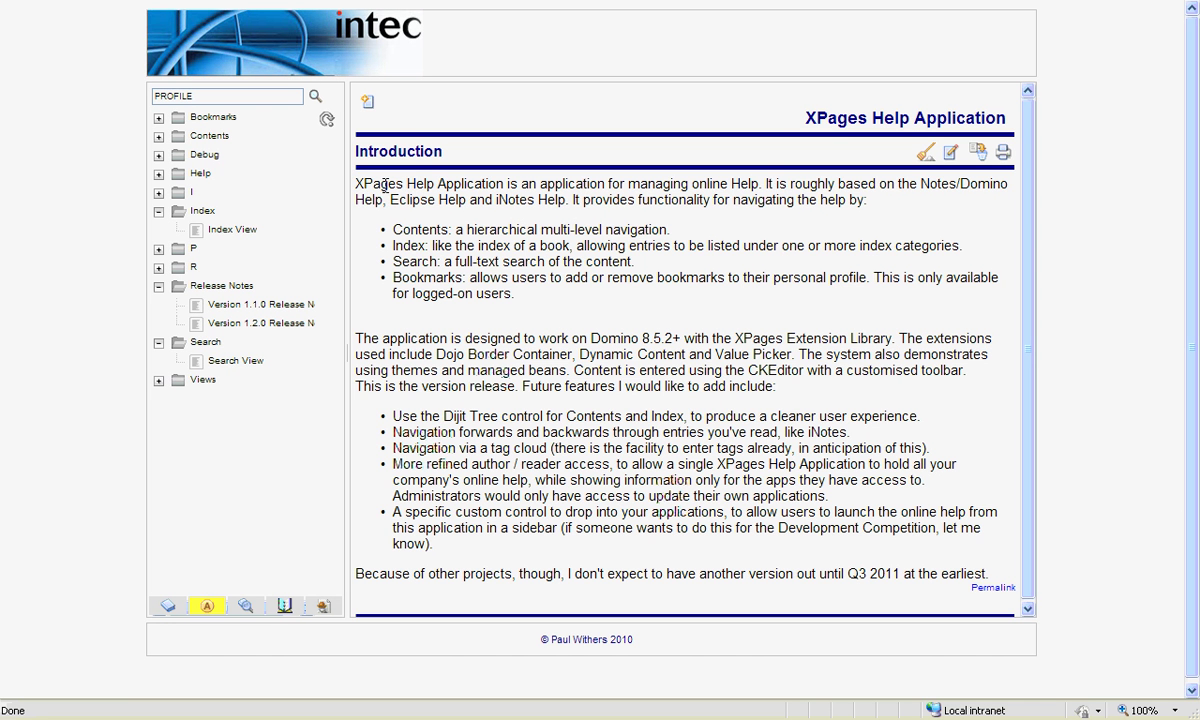
Change the Version 2.0.0 Release Notes index category from 'Release' to 'Release Notes' and save.
click(326, 121)
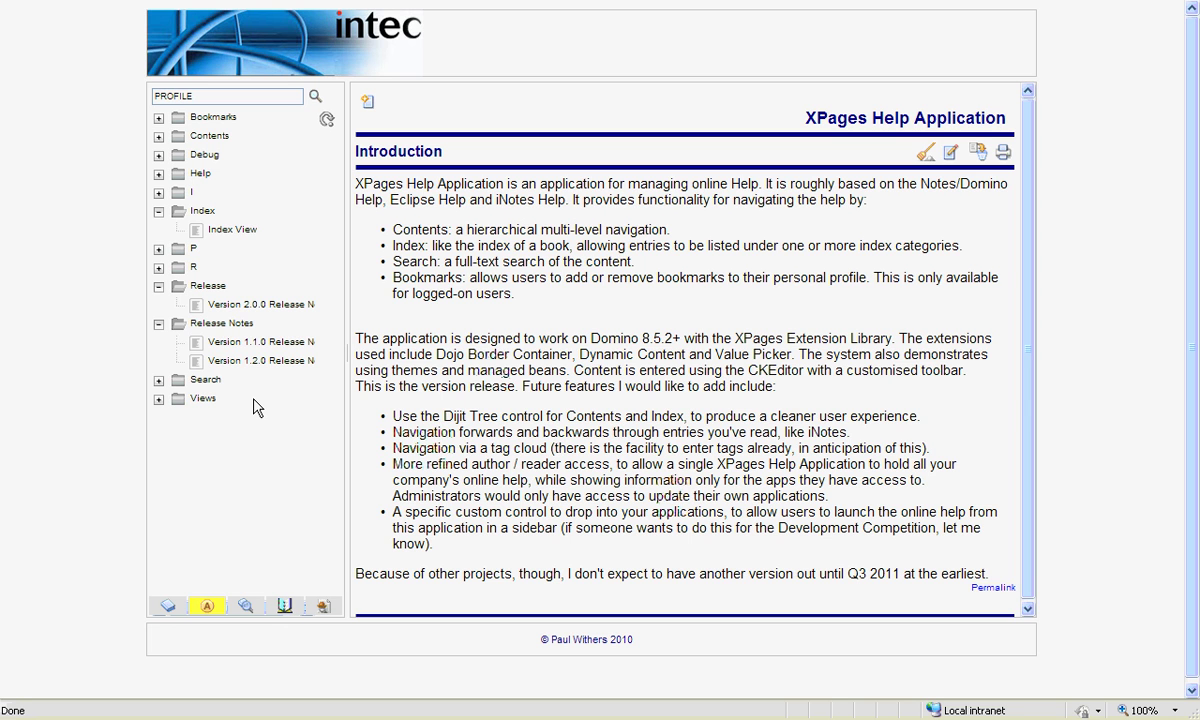
click(263, 306)
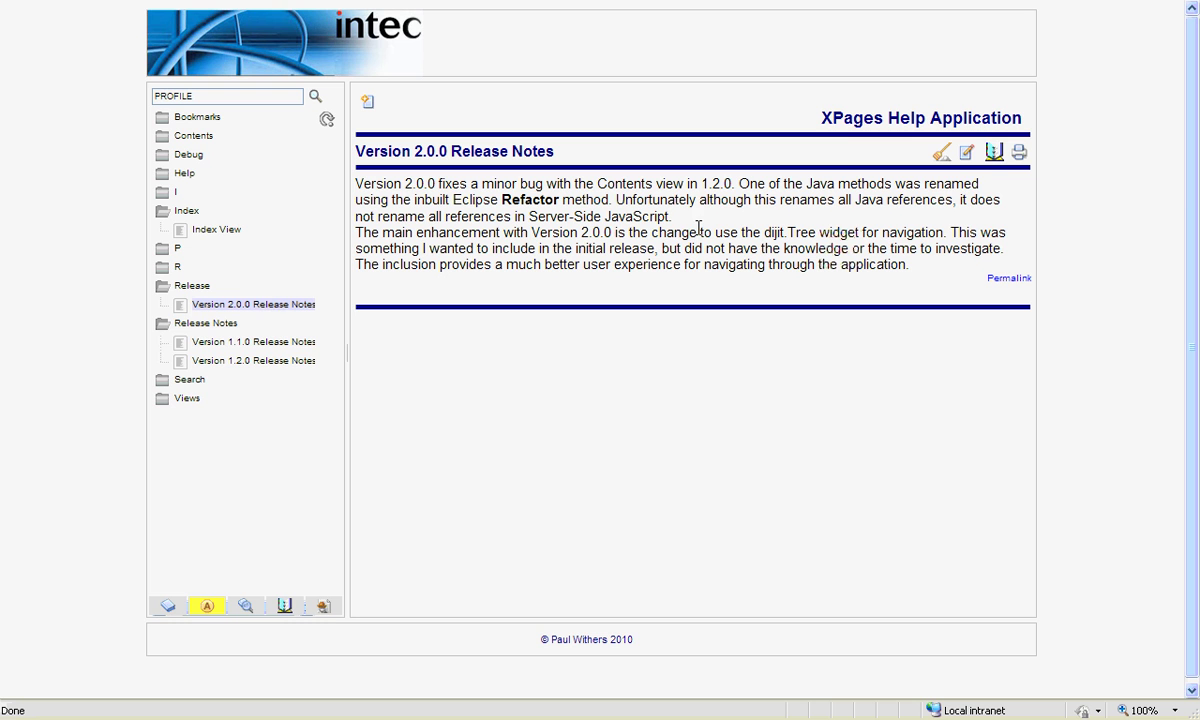
click(966, 155)
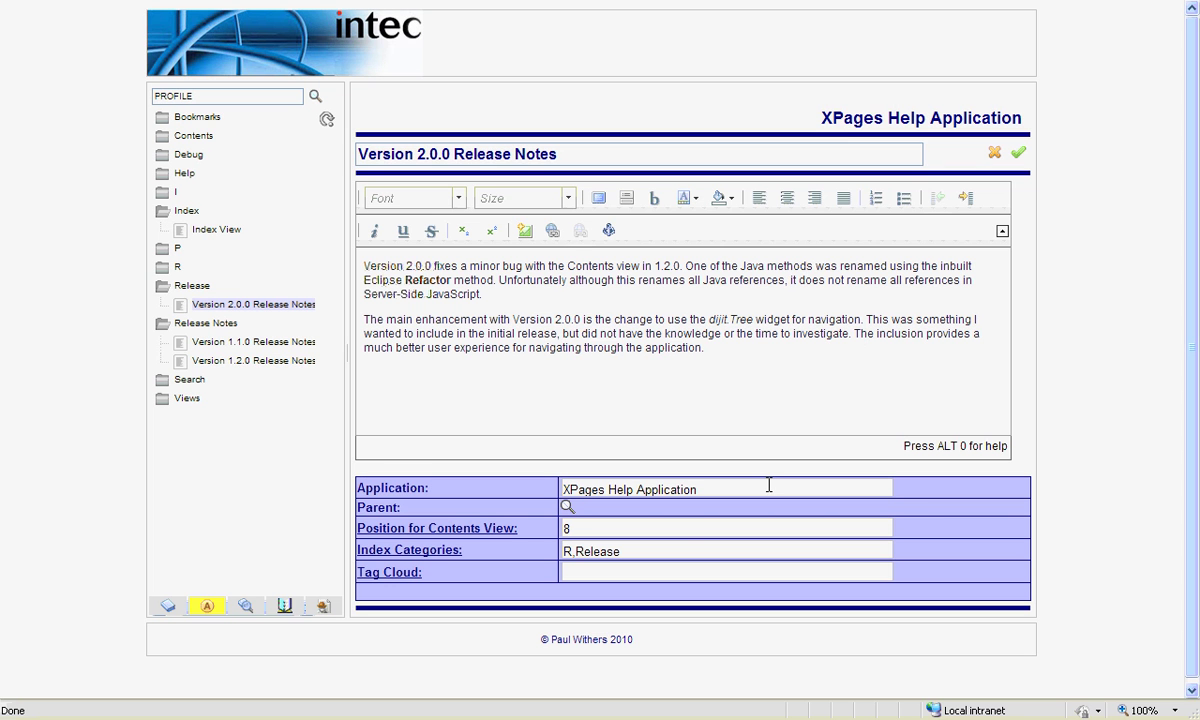
click(690, 549)
text(Note)
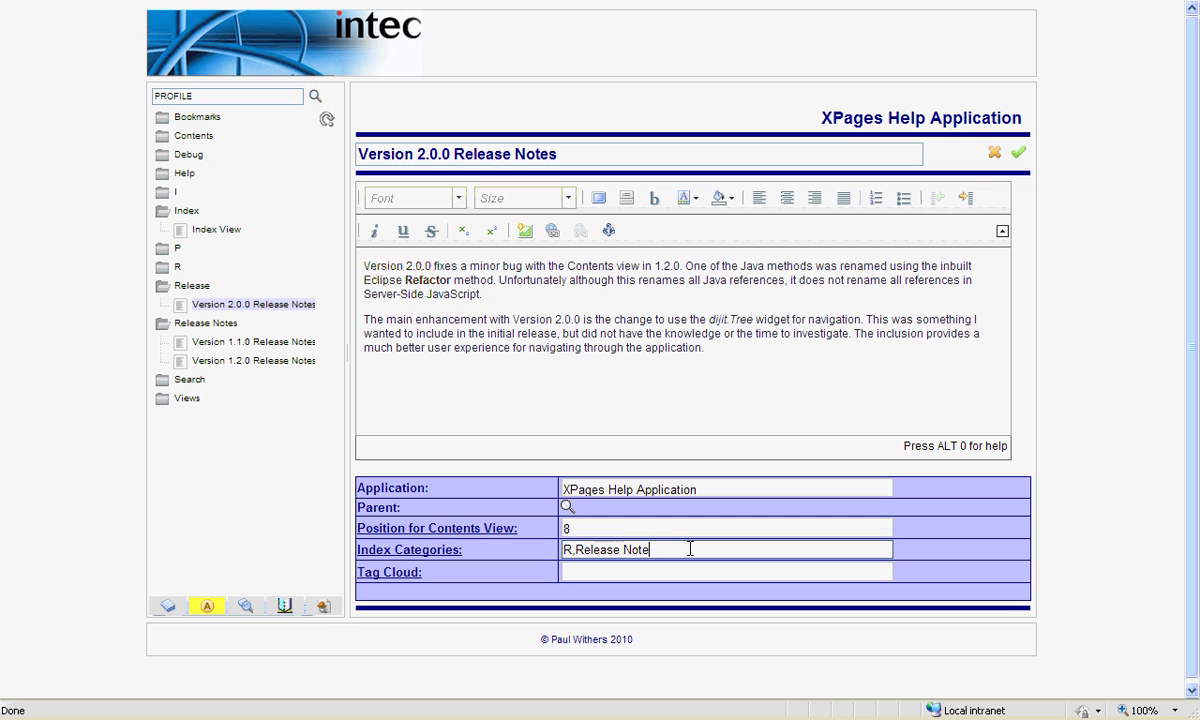
text(s)
click(1021, 154)
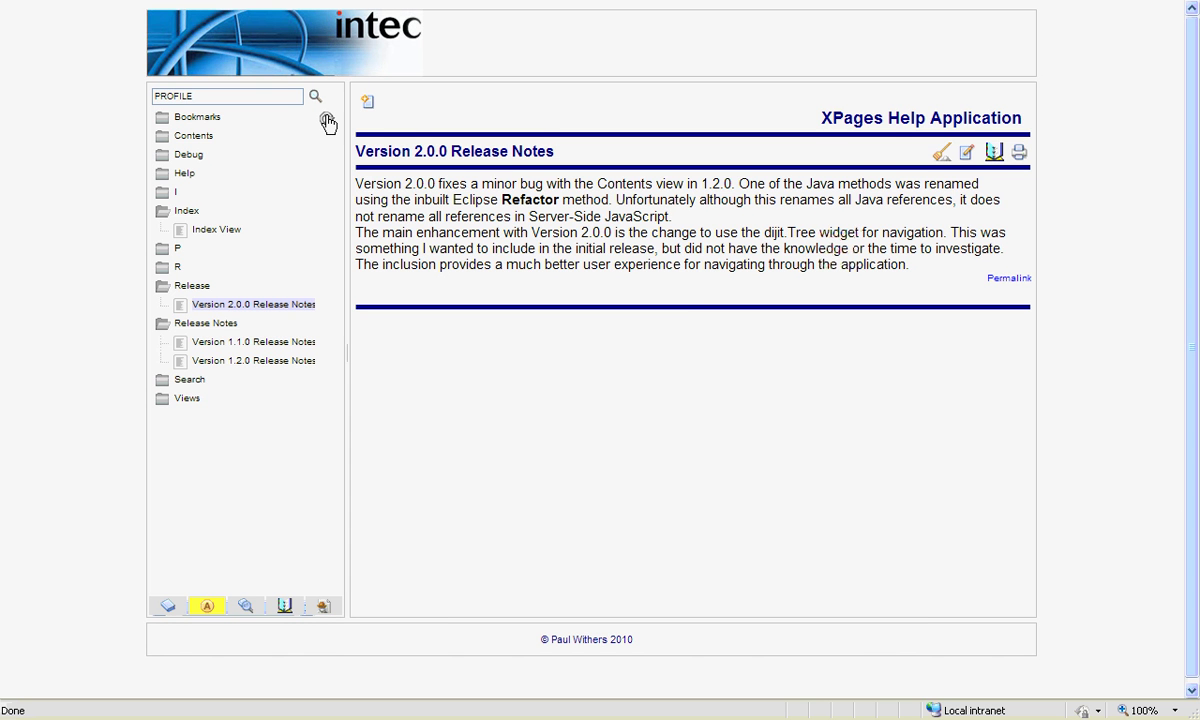
Refresh the navigation trees and switch to the Contents tree.
click(326, 120)
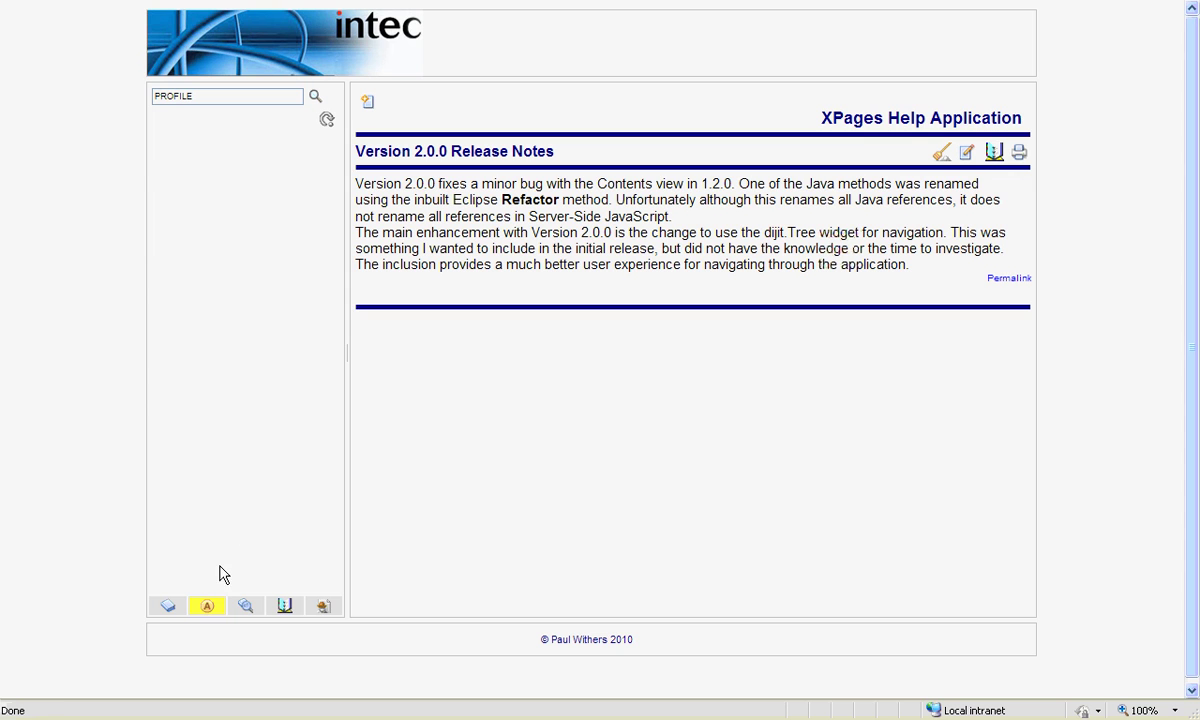
click(167, 606)
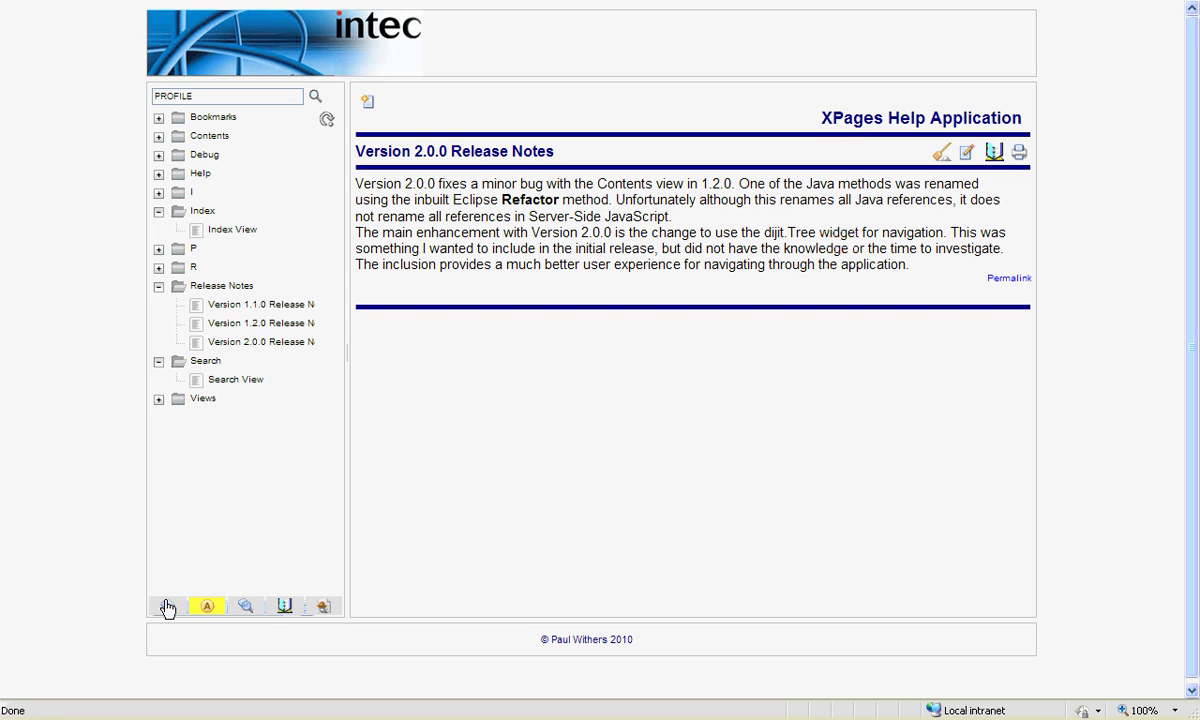
click(167, 606)
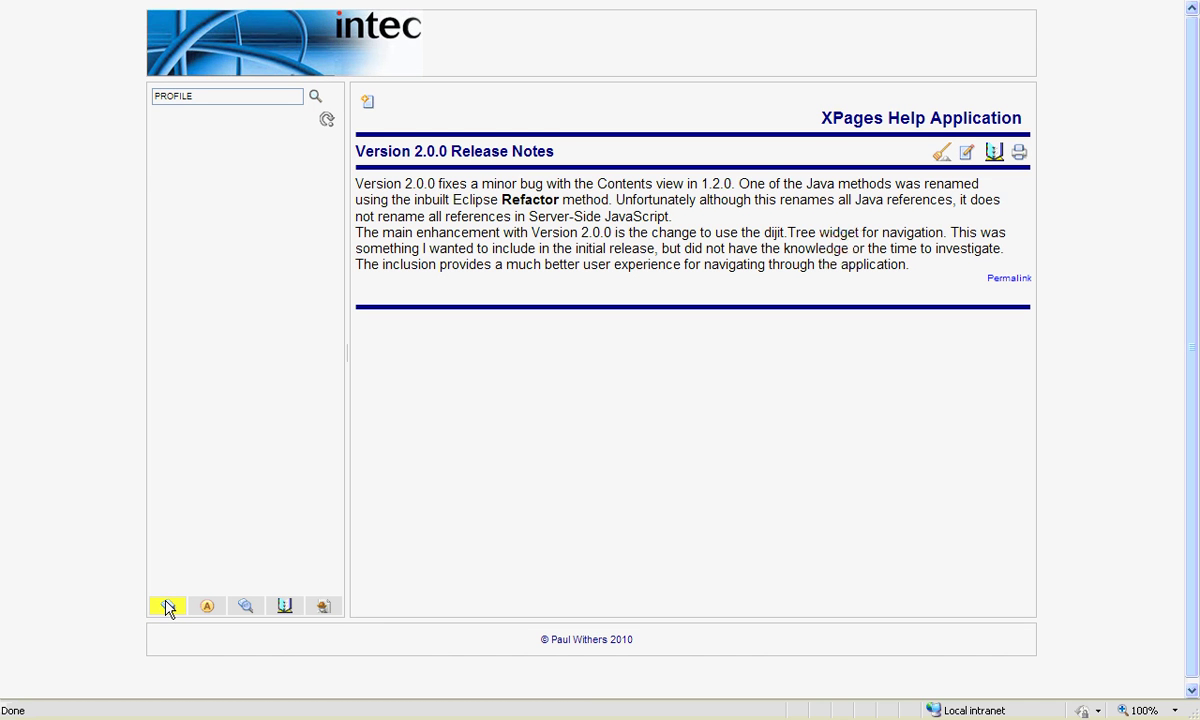